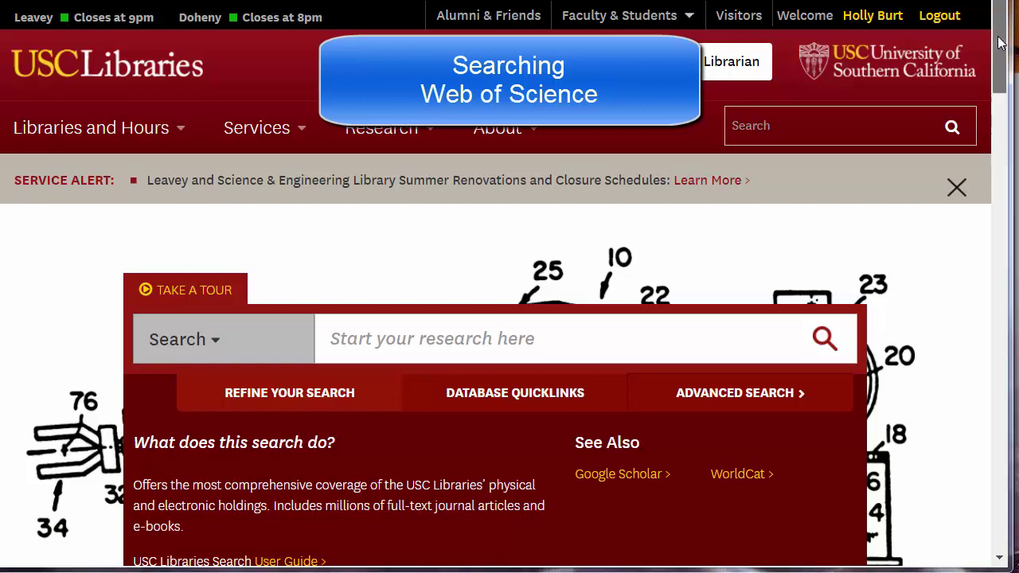
Step: Scroll down the USC Libraries homepage and go to the Databases A–Z list
scroll(762, 307, "down", 5)
left_click(391, 295)
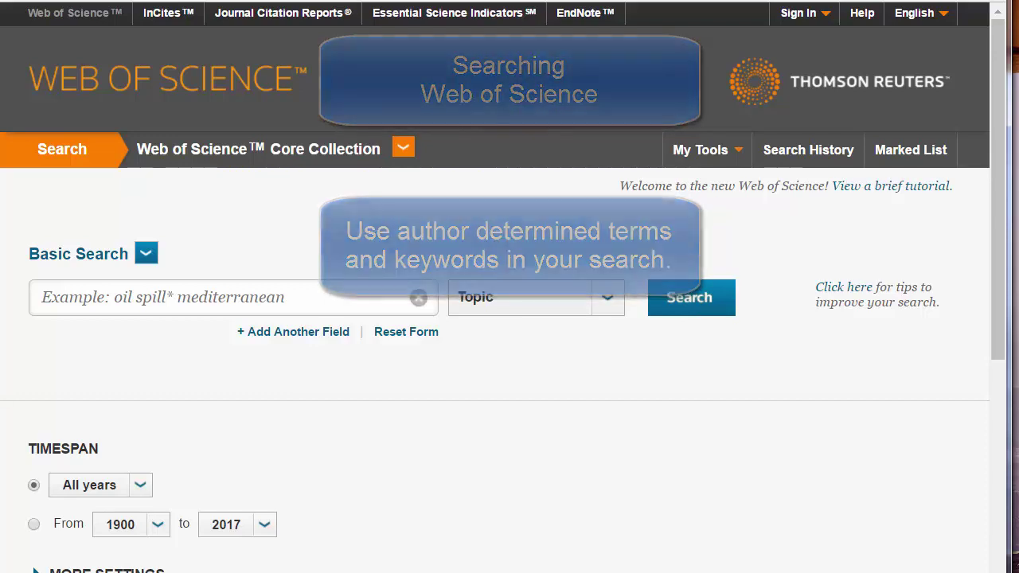
left_click(608, 298)
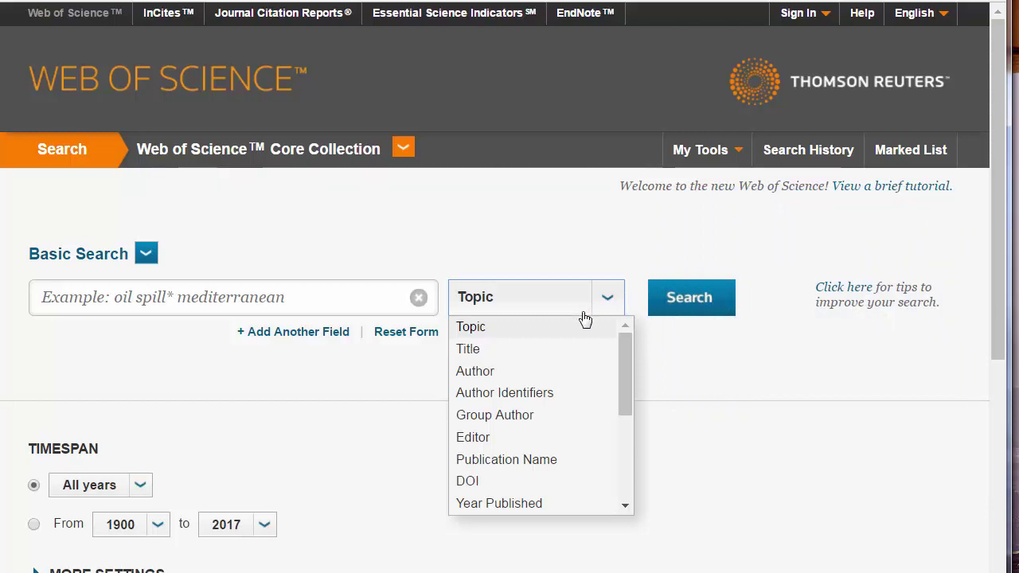
left_click_drag(619, 371, 627, 475)
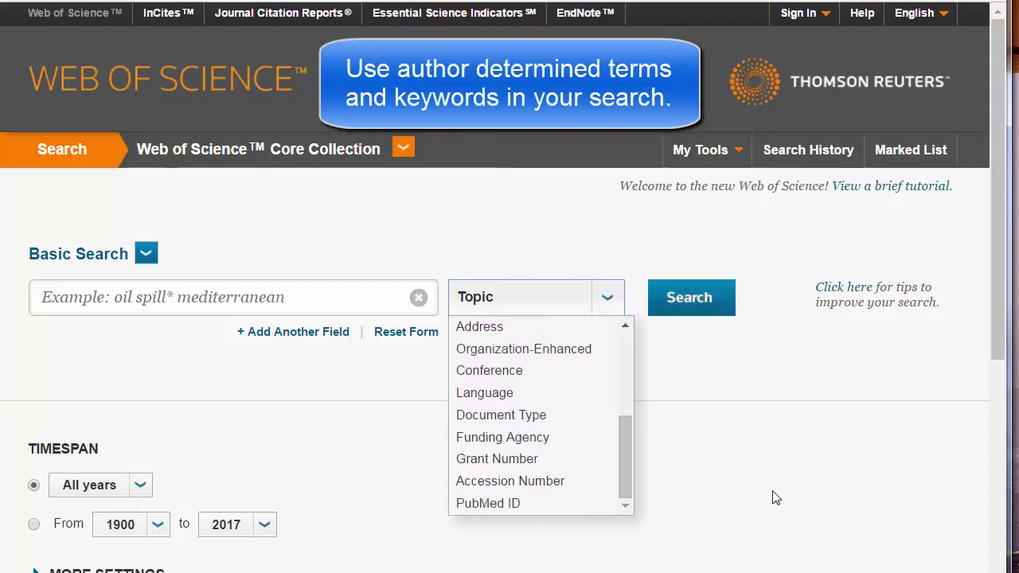
scroll(587, 348, "up", 5)
left_click(503, 327)
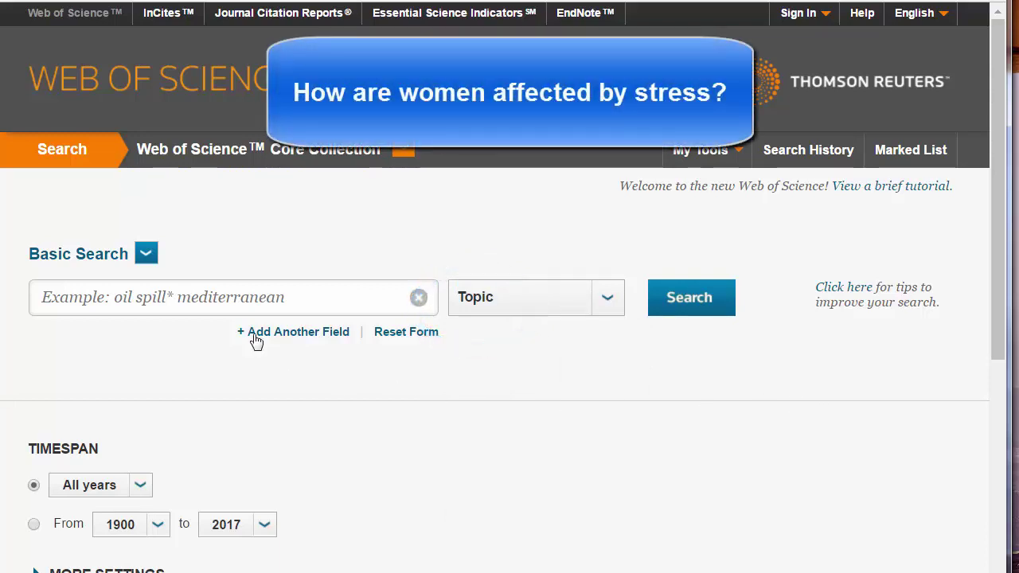
Step: Enter Topic terms stress, wom?n and female in three rows, joining female with OR
left_click(204, 297)
type("stress")
left_click(305, 333)
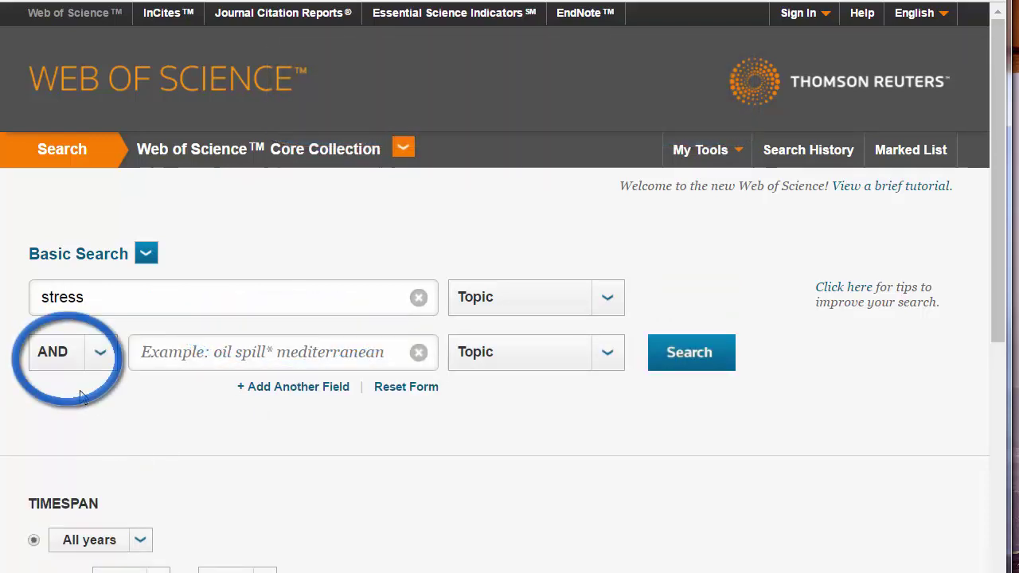
left_click(186, 339)
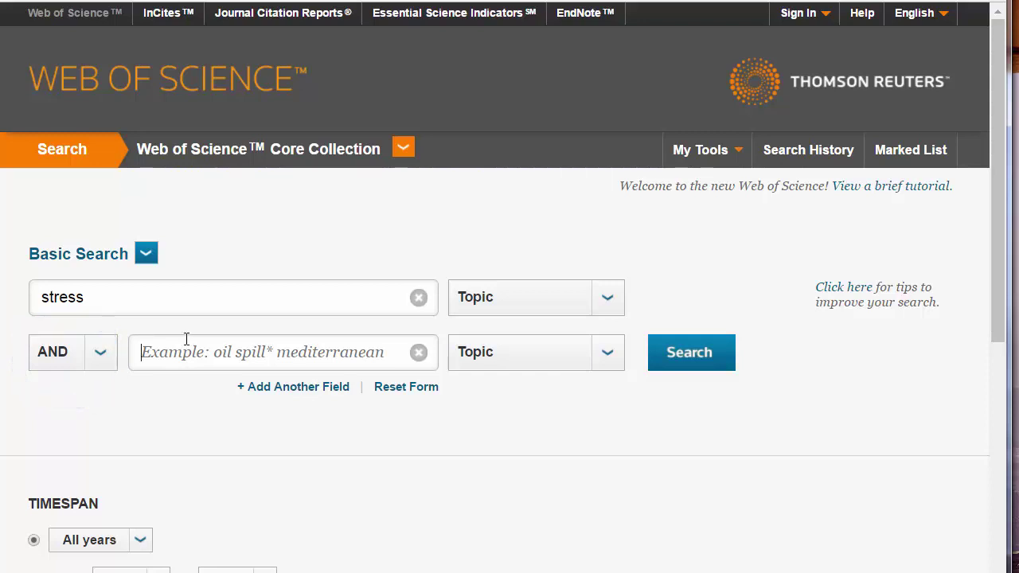
type("wom?n")
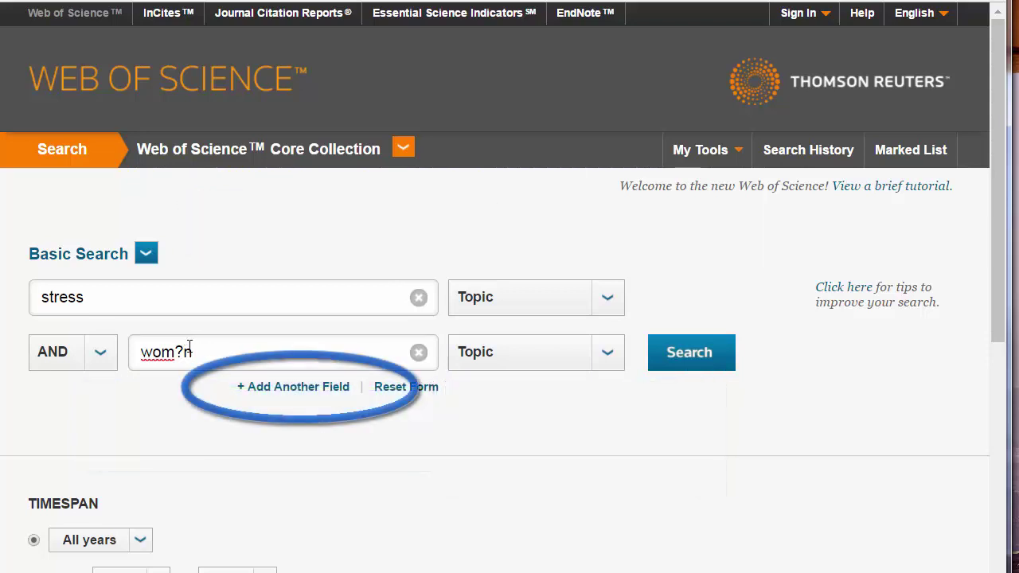
left_click(304, 388)
left_click(223, 404)
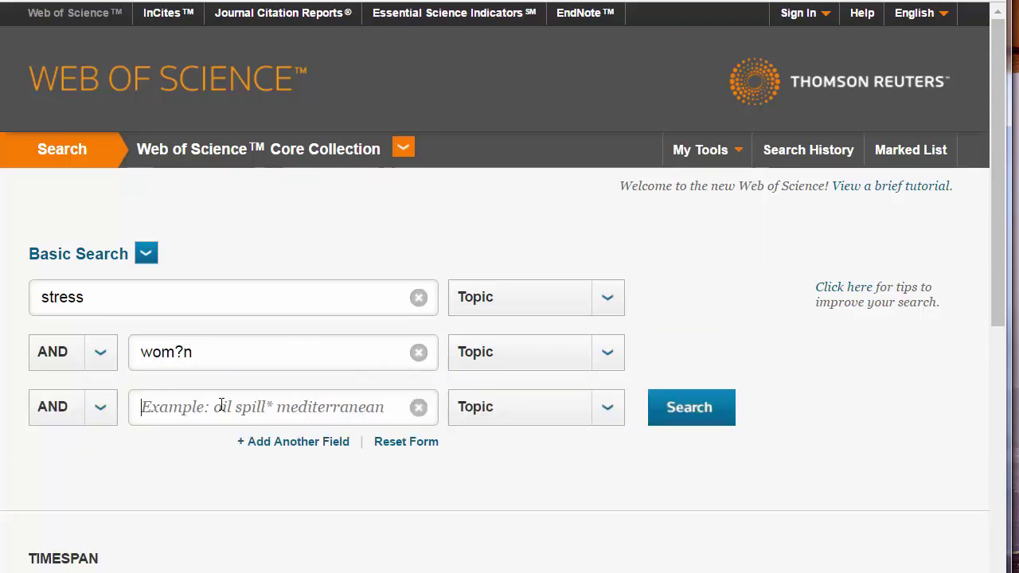
type("female")
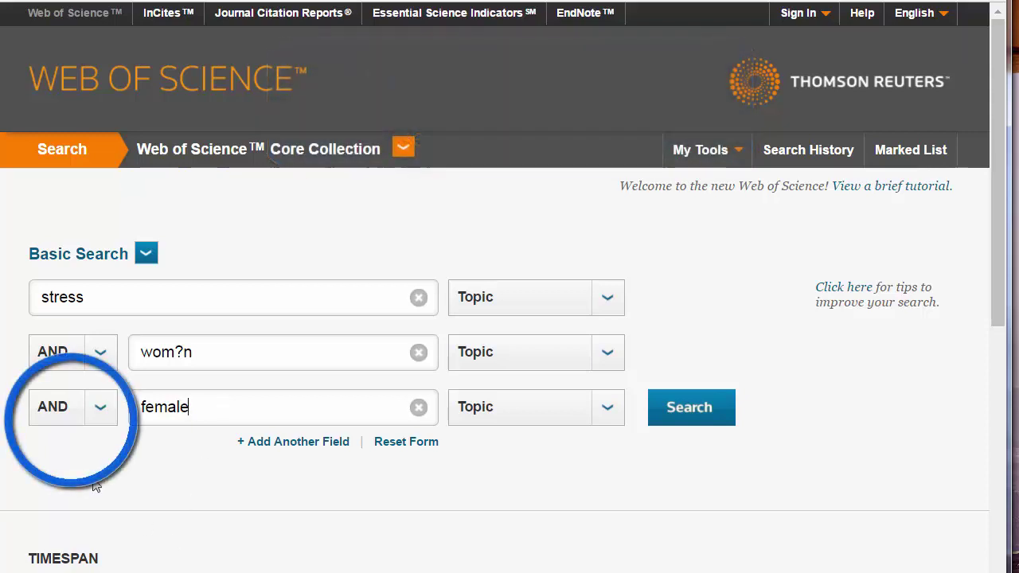
left_click(101, 408)
left_click(69, 460)
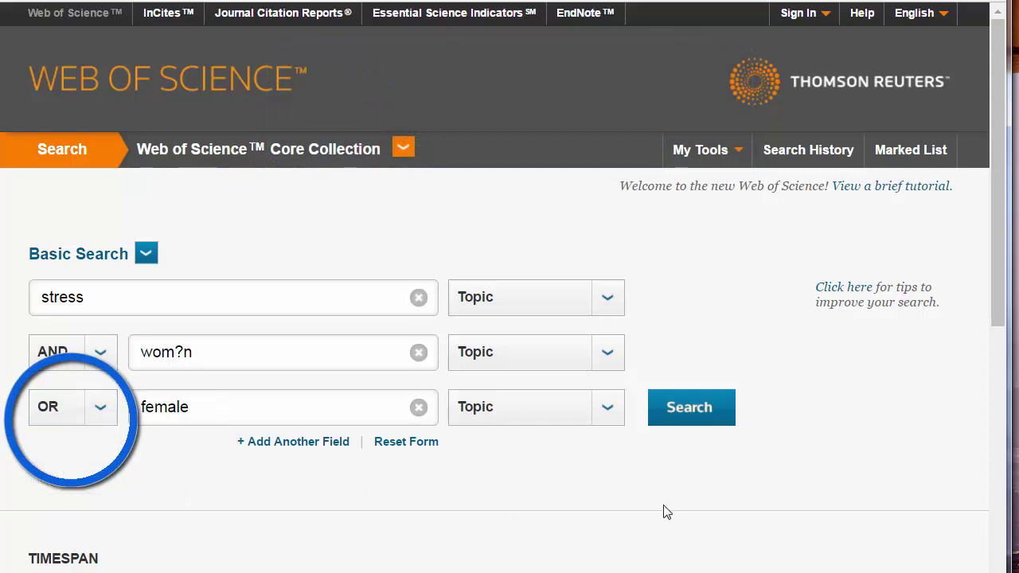
Step: Run the three-term search and start editing set #1's query from Search History
left_click(706, 422)
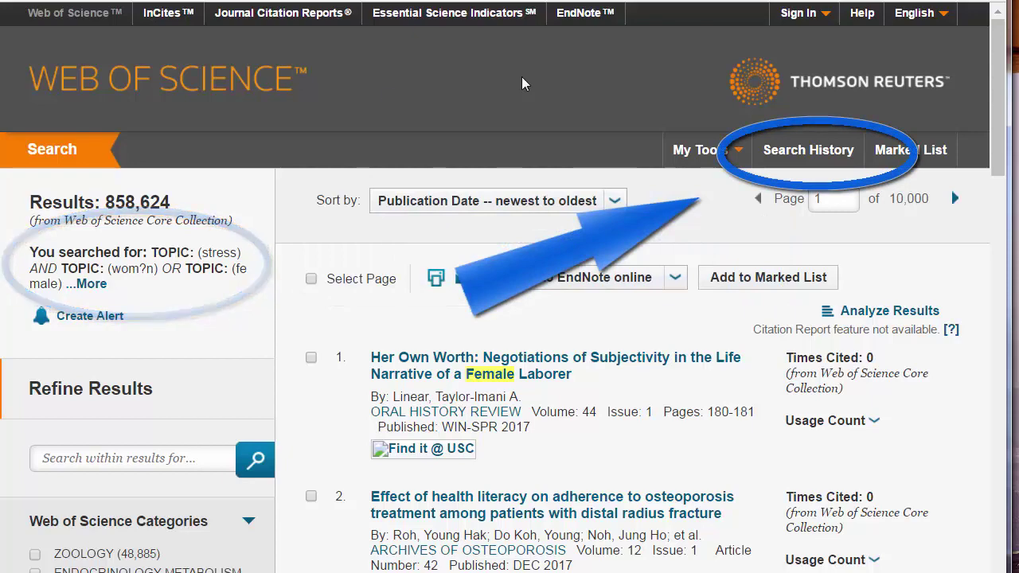
left_click(776, 161)
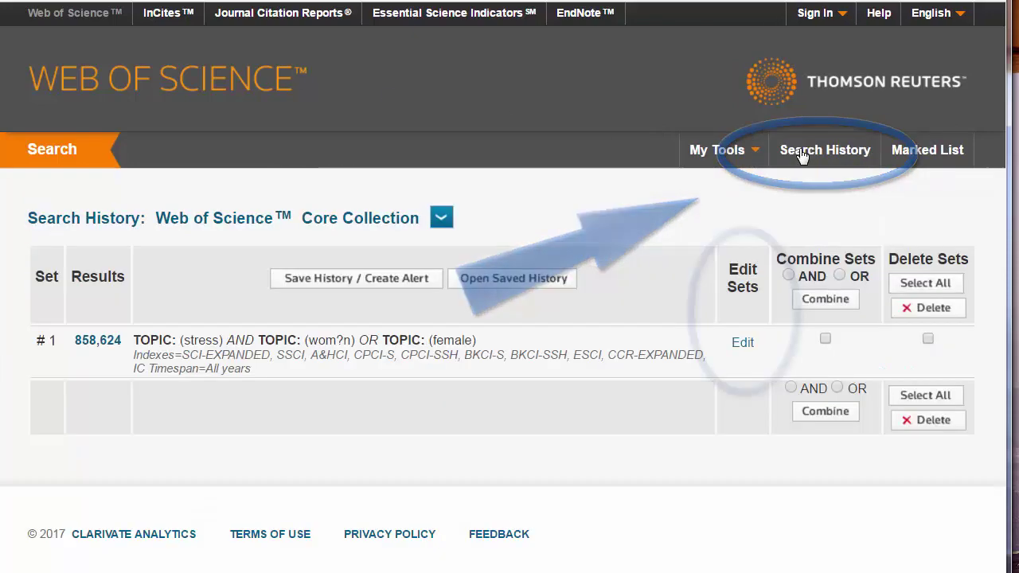
left_click(742, 343)
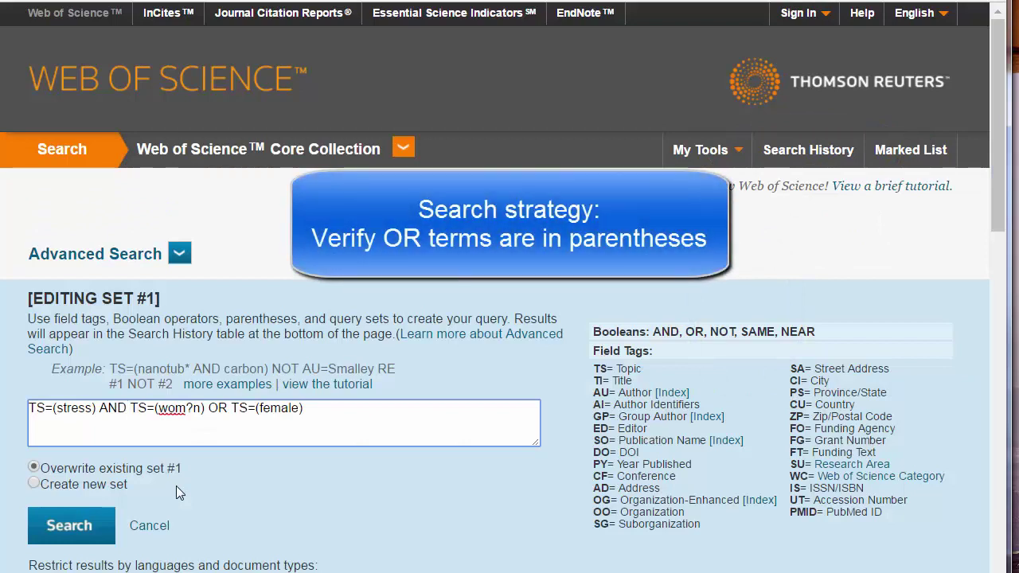
Step: Wrap the OR terms in parentheses and rerun it as a new set, giving 91,217 results
type("(")
key("End")
type(")")
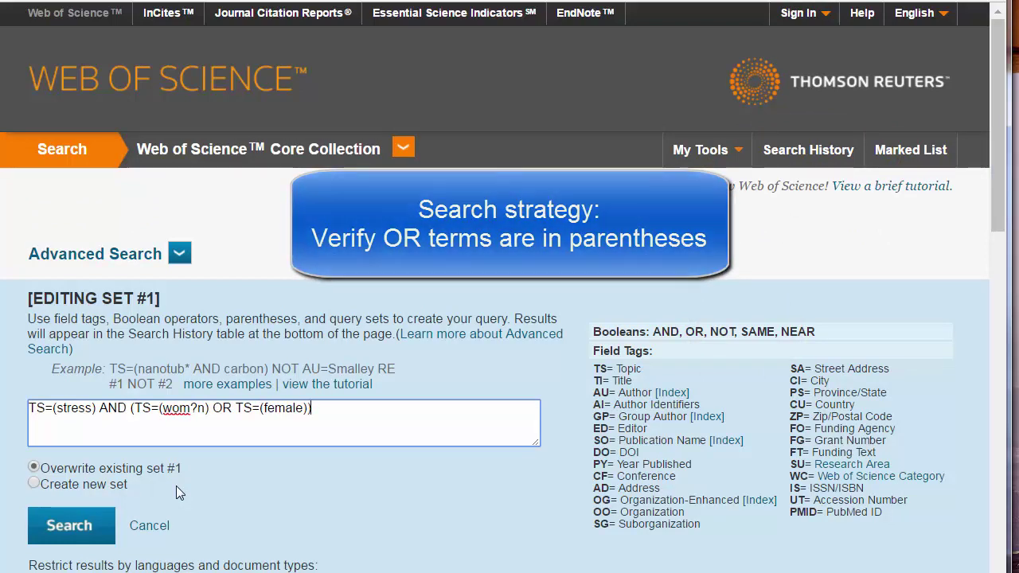
left_click(33, 483)
left_click(70, 526)
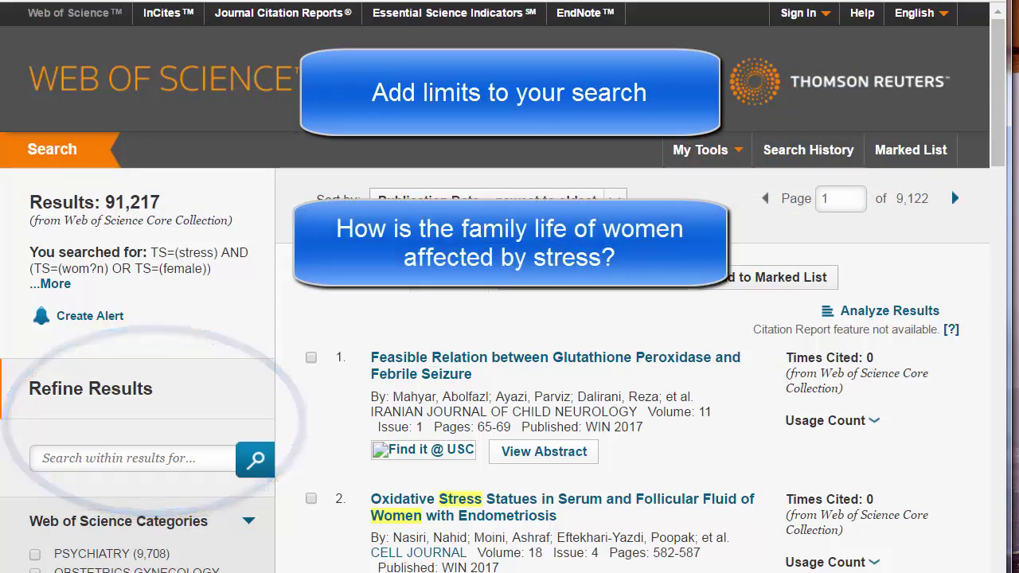
Step: Search within results for the quoted phrase "family life", narrowing the list to 195 records
left_click(120, 461)
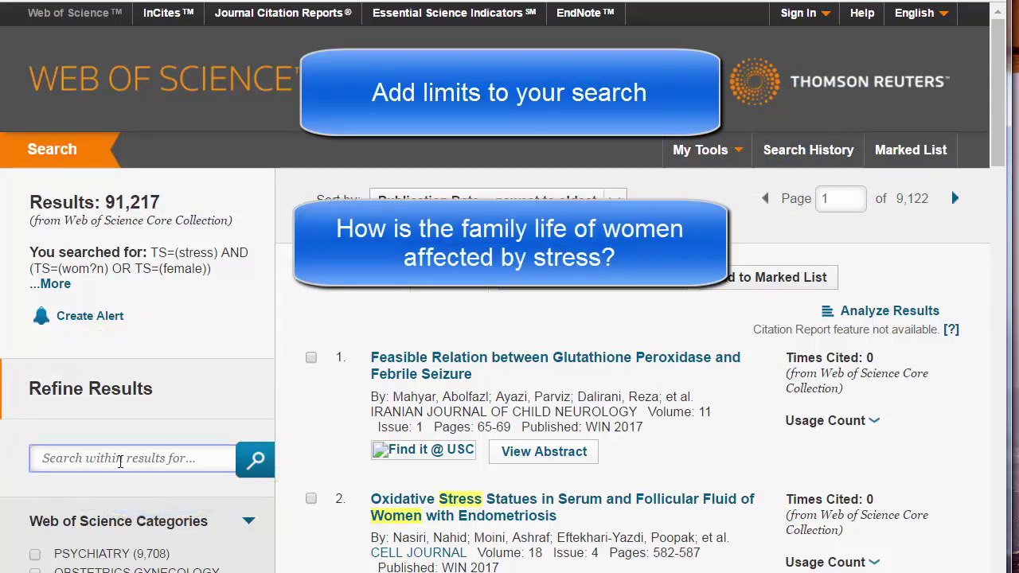
type("family life\"")
key("Home")
type("\"")
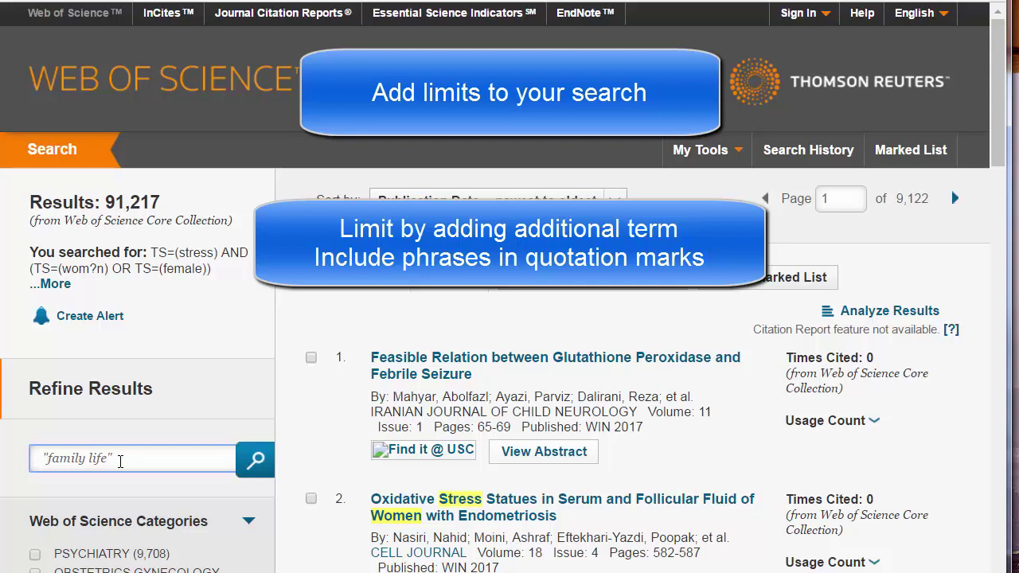
left_click(262, 464)
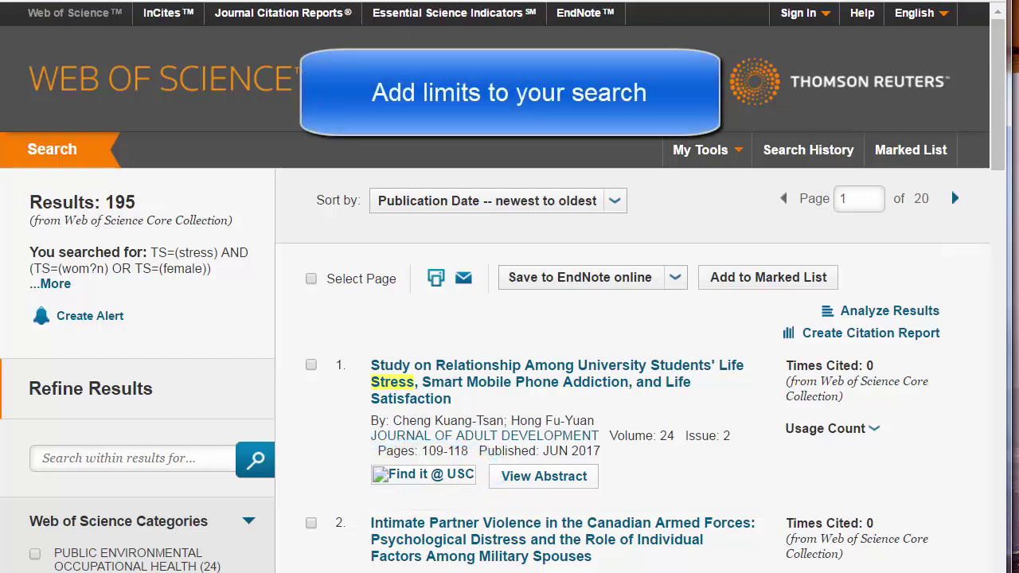
Step: Refine by publication years 2012 through 2017, leaving 67 records
left_click_drag(1001, 76, 1008, 145)
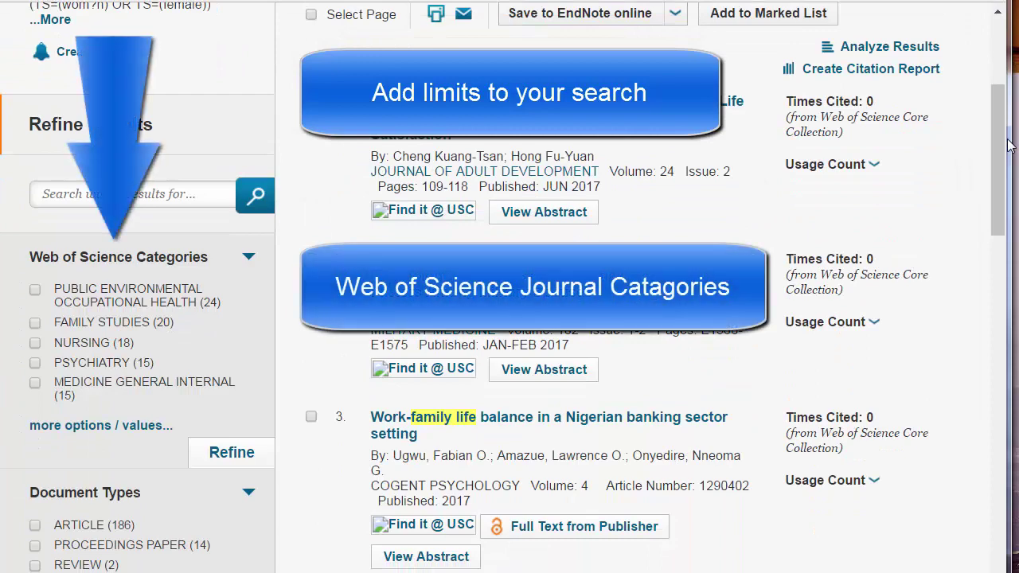
left_click_drag(1002, 145, 1005, 319)
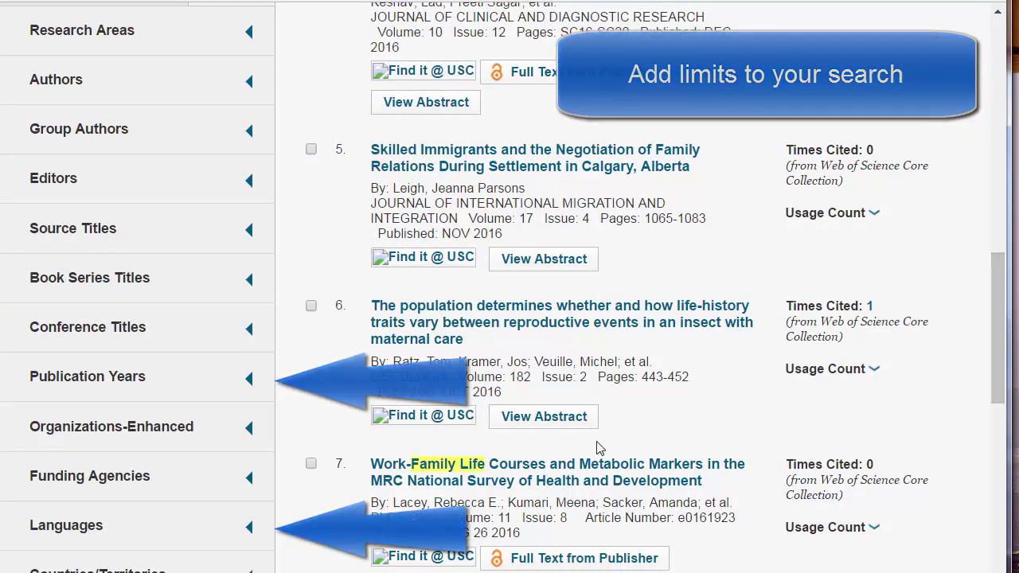
left_click(118, 387)
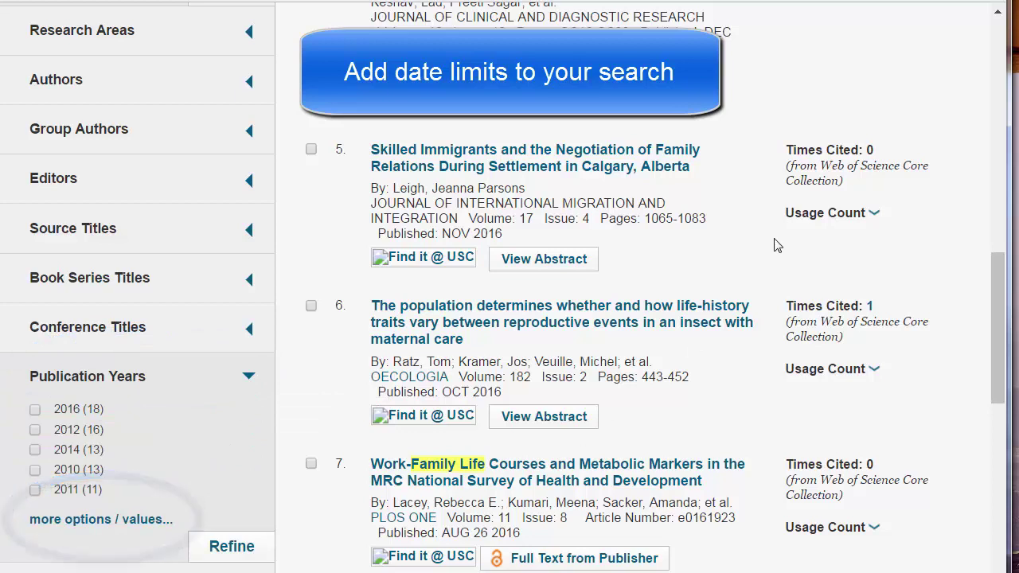
left_click(70, 520)
left_click(890, 201)
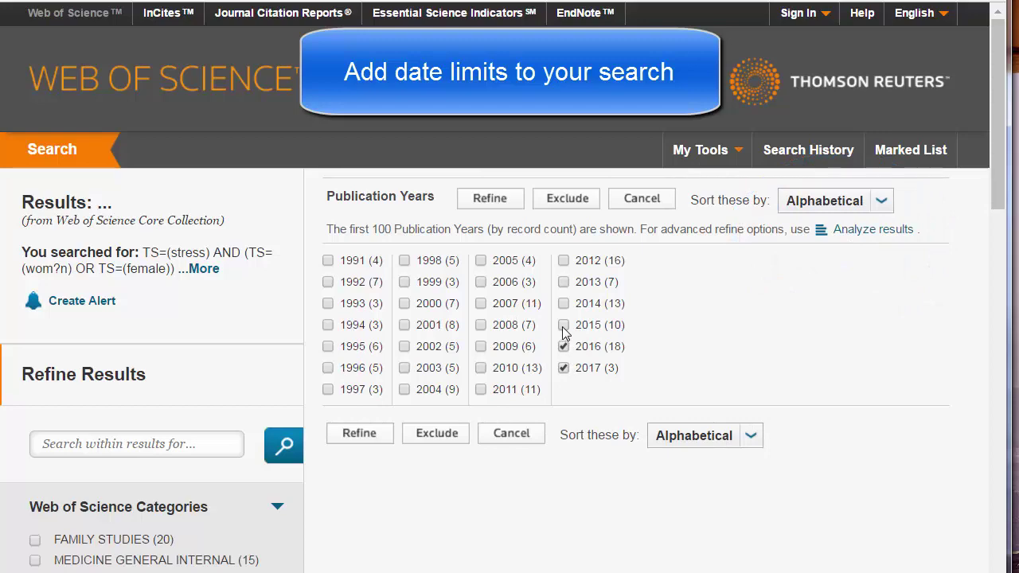
left_click(564, 282)
left_click(563, 261)
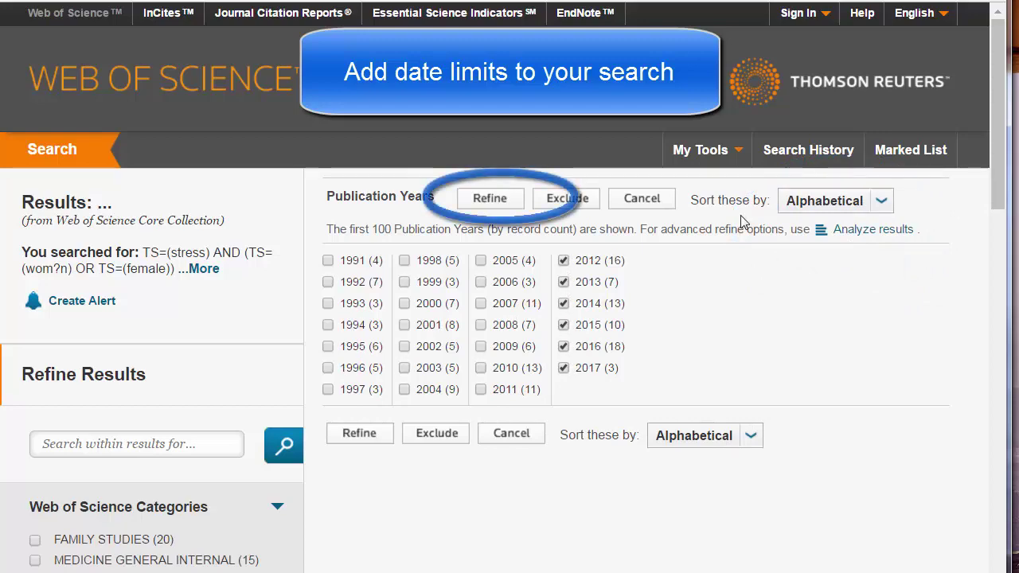
left_click(490, 199)
left_click_drag(995, 111, 980, 252)
scroll(980, 252, "down", 5)
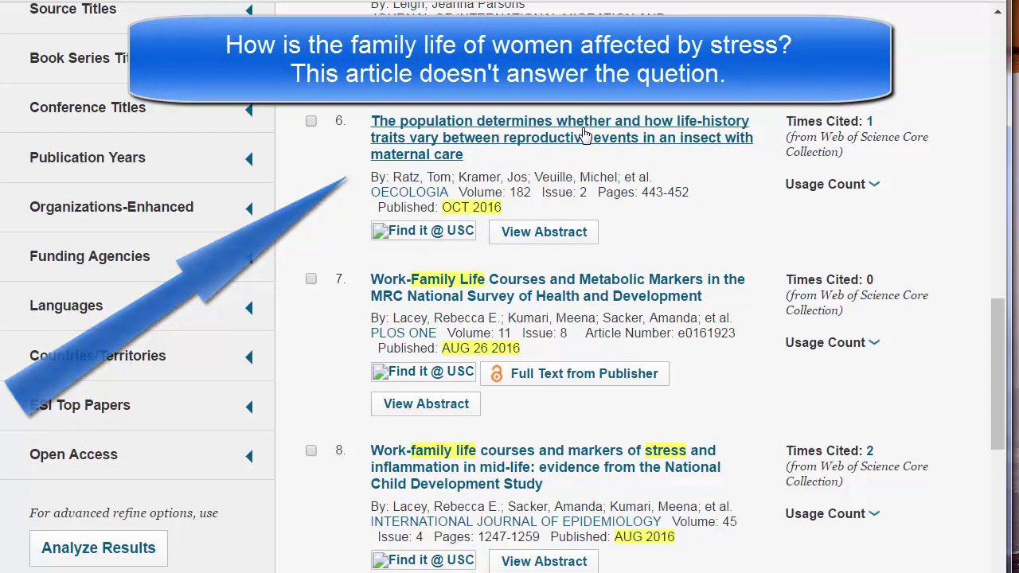
Step: Open result 6, the OECOLOGIA earwig maternal-care article, and scroll down to its abstract
left_click(585, 135)
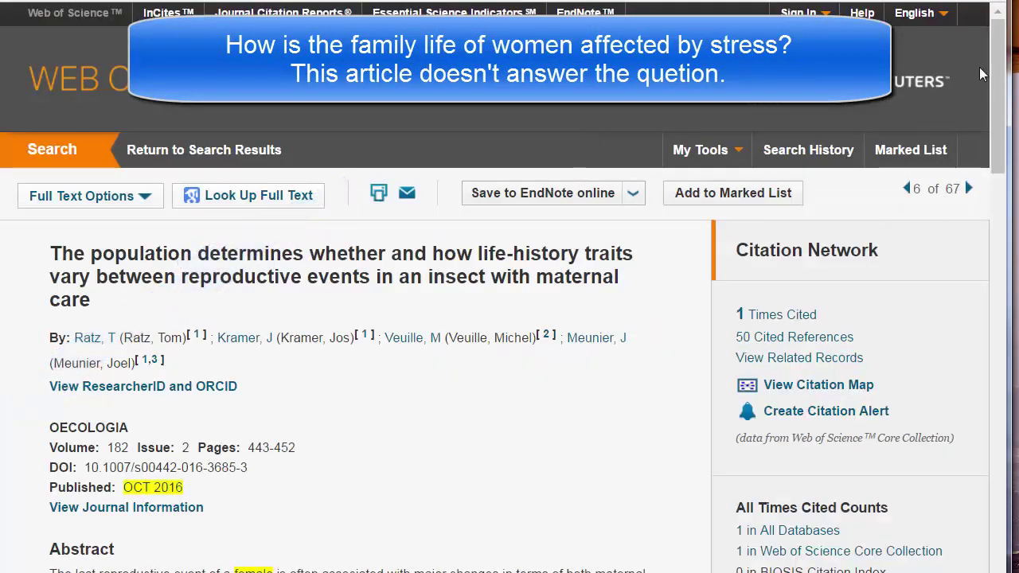
scroll(965, 160, "down", 4)
scroll(972, 137, "down", 2)
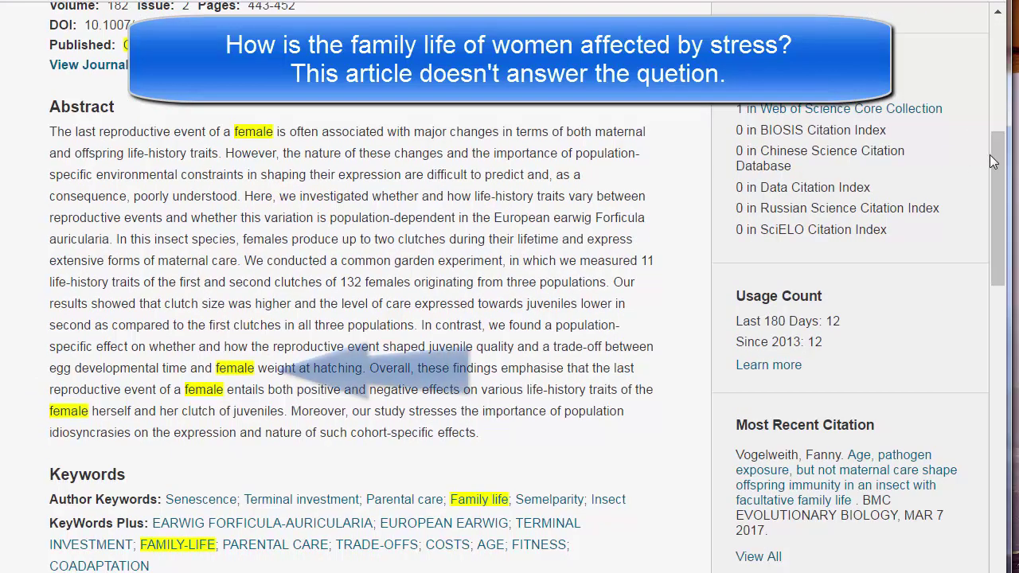